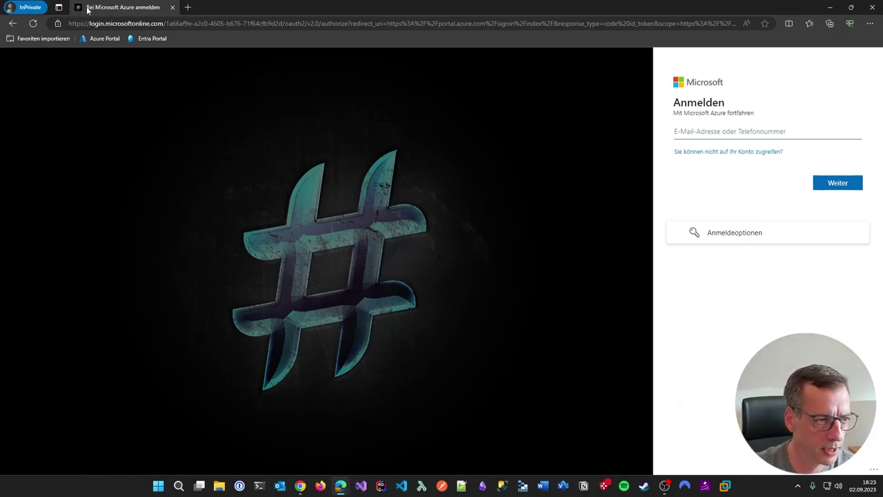
# Step: Sign in to Microsoft Azure with the saved work e-mail address and the account password
pyautogui.click(727, 133)
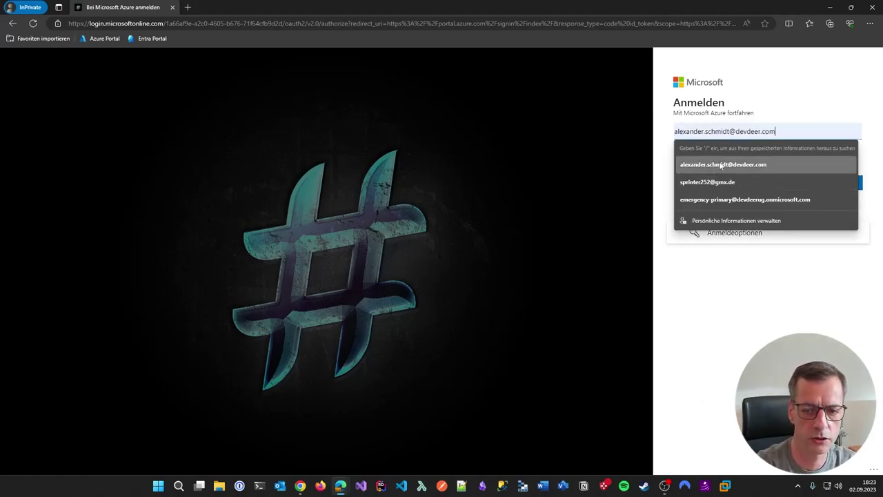
pyautogui.click(724, 164)
pyautogui.click(841, 183)
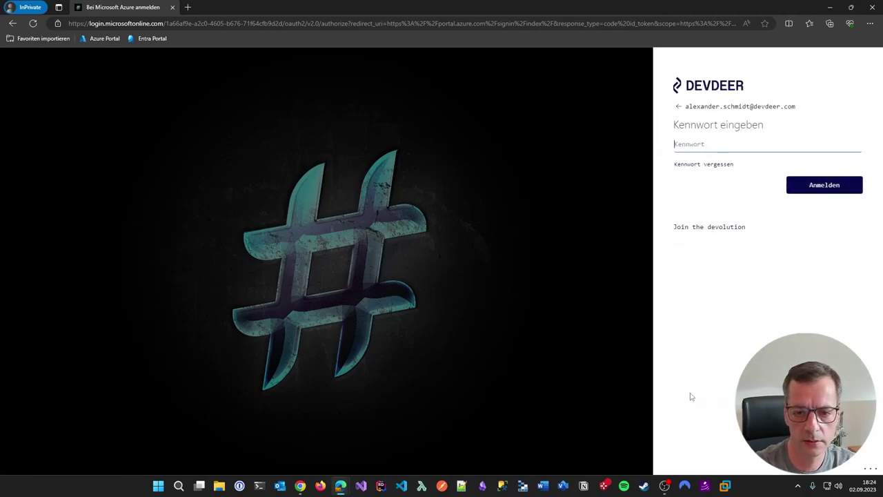
pyautogui.write('•')
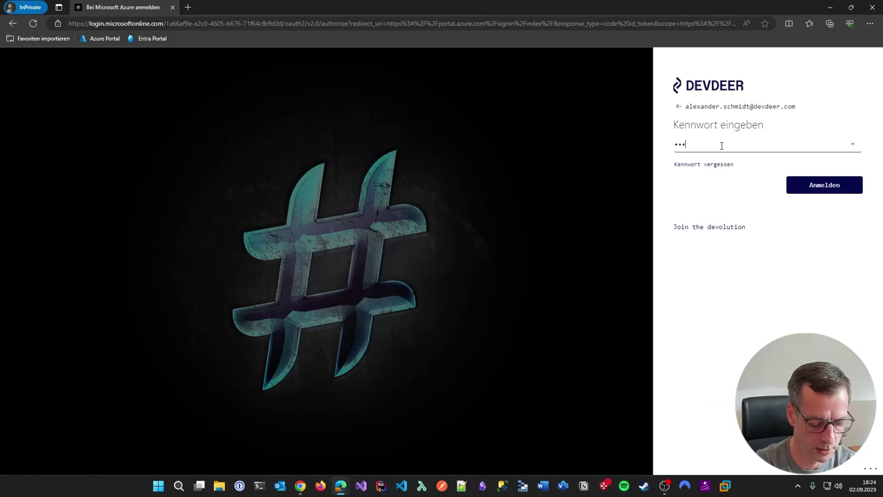
pyautogui.write('•••••••')
pyautogui.press('Return')
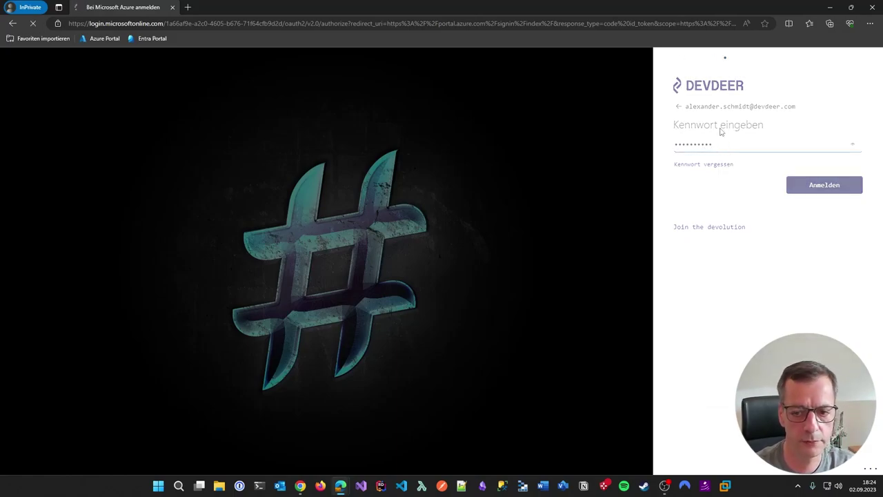
pyautogui.click(781, 193)
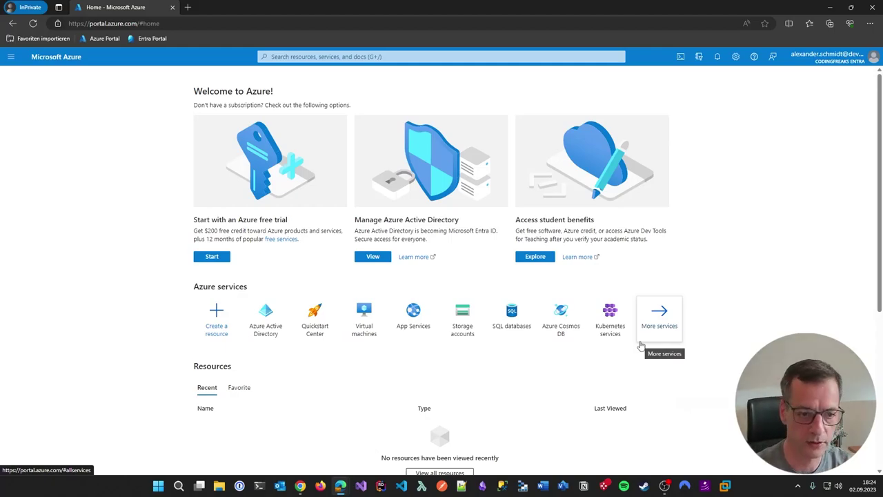
# Step: Search the Azure portal for b2c and open the B2C Tenants service
pyautogui.click(343, 57)
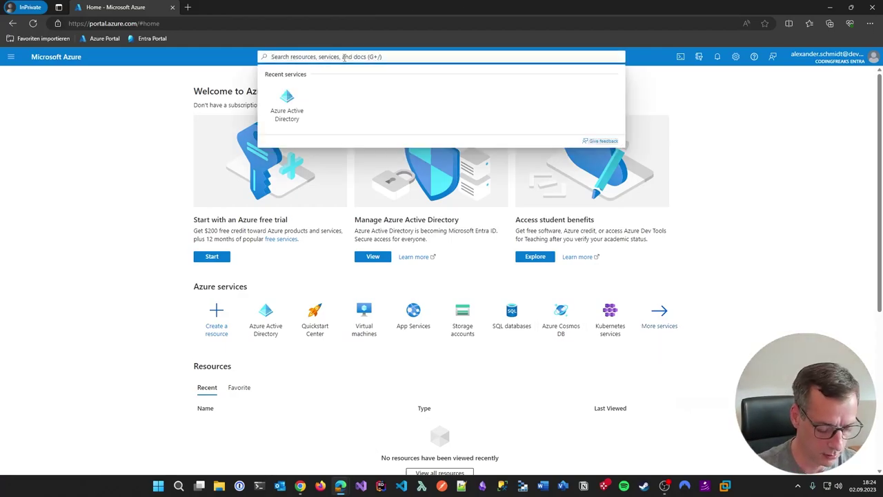
pyautogui.write('b2c')
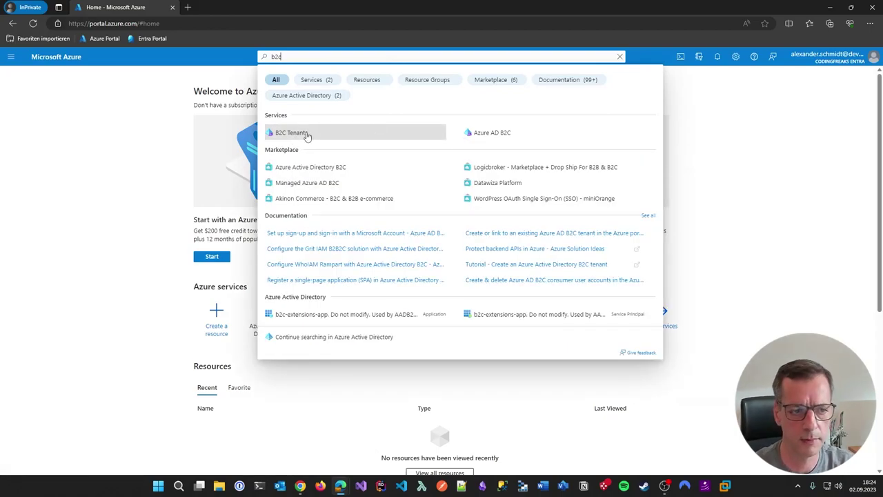
pyautogui.click(308, 134)
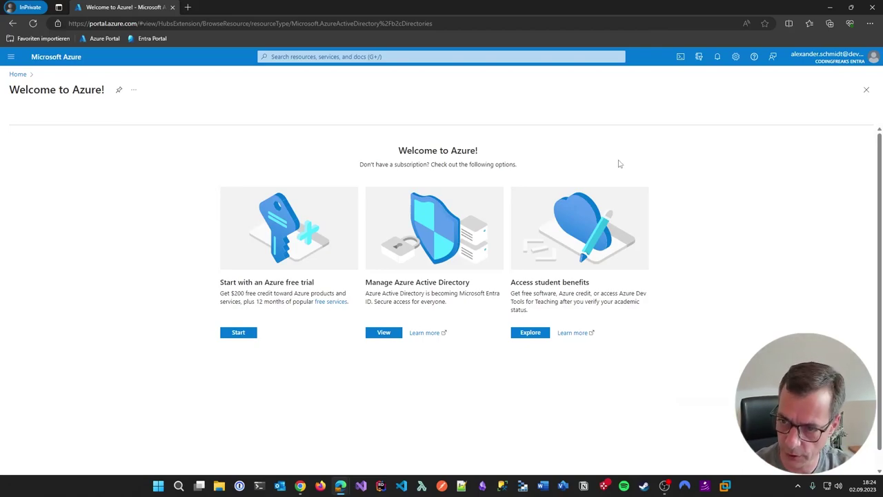
# Step: Search for b2c again and open the Azure AD B2C service overview to examine the current directory
pyautogui.click(294, 58)
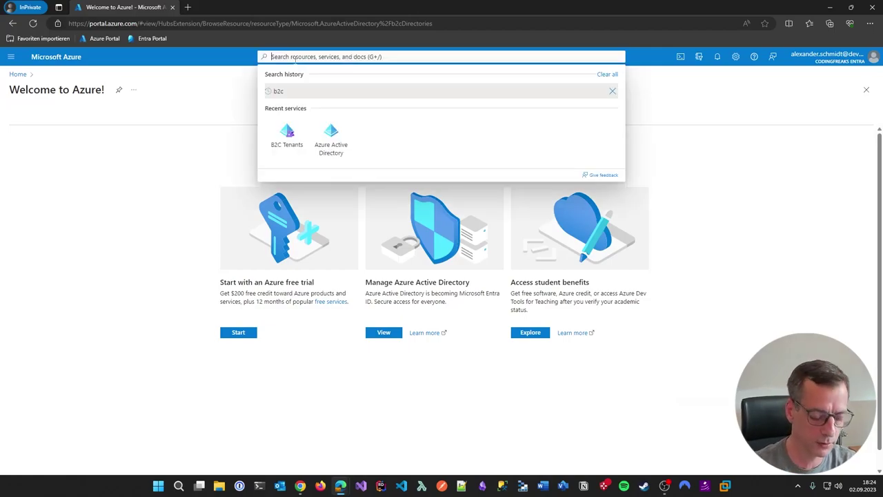
pyautogui.write('b2c')
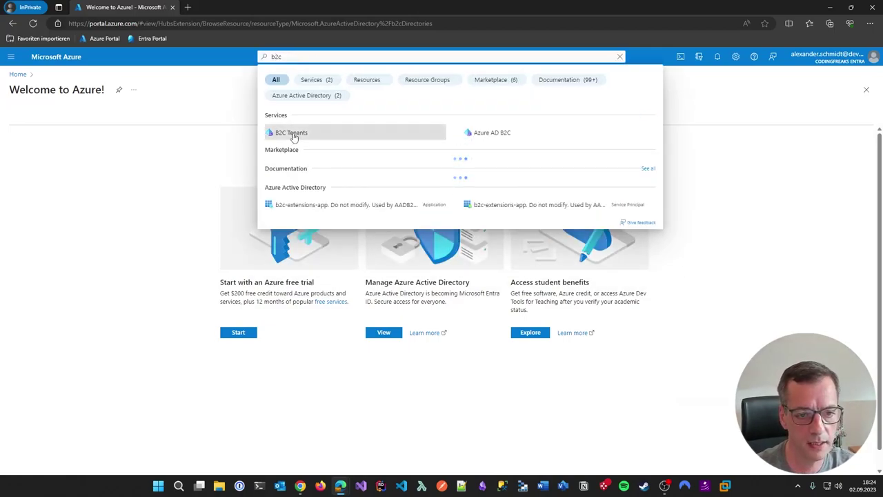
pyautogui.click(509, 135)
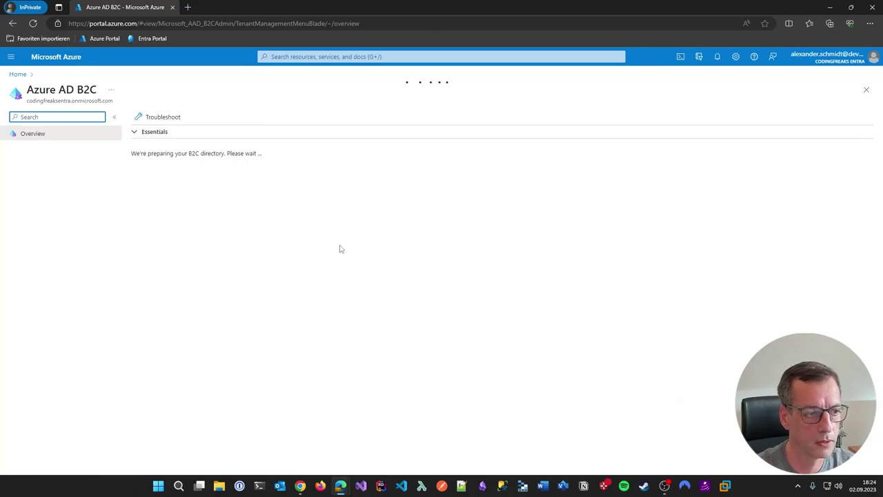
pyautogui.moveTo(259, 170); pyautogui.dragTo(560, 332)
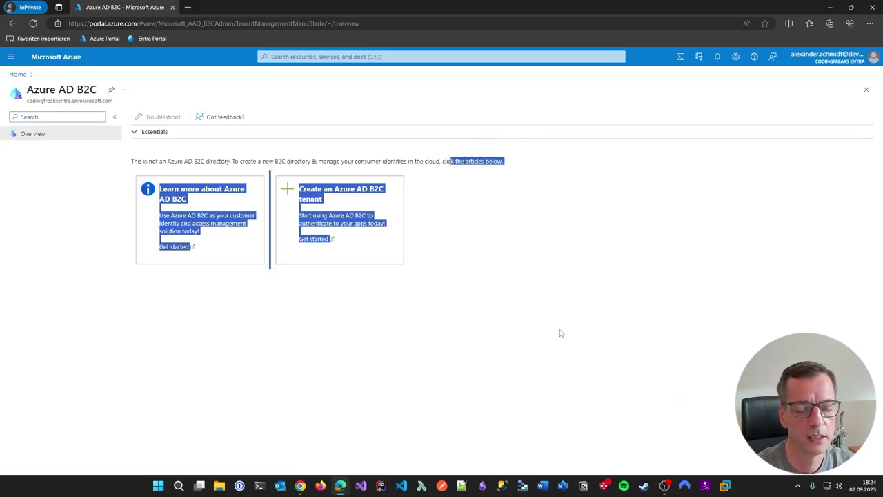
pyautogui.click(550, 358)
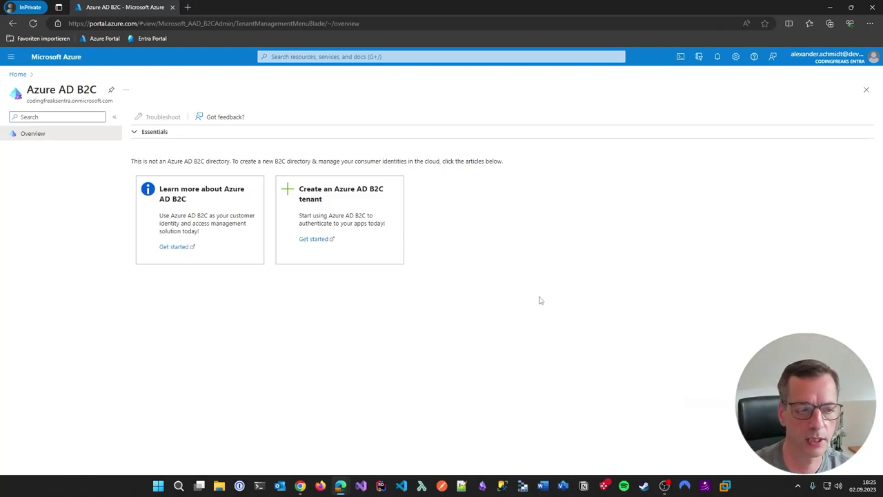
# Step: Return to the Azure portal home page, look over its services, and close the private browser window
pyautogui.click(18, 74)
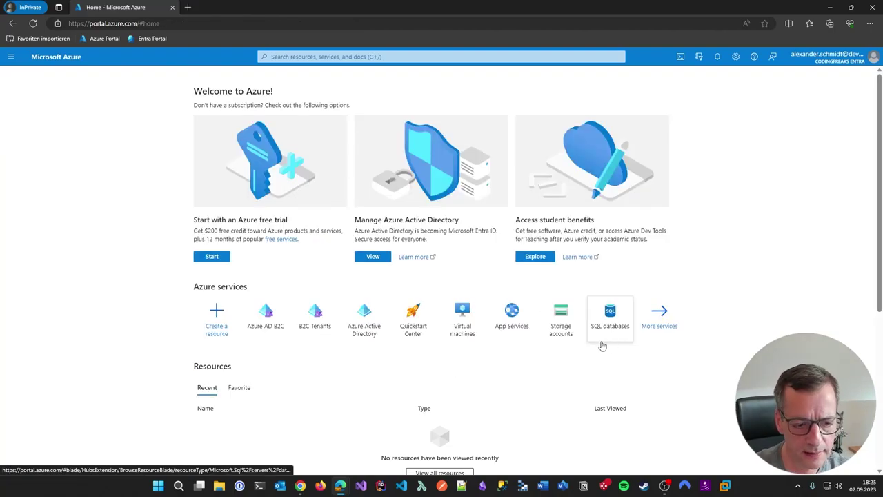
pyautogui.scroll(-4, 605, 349)
pyautogui.scroll(4, 606, 352)
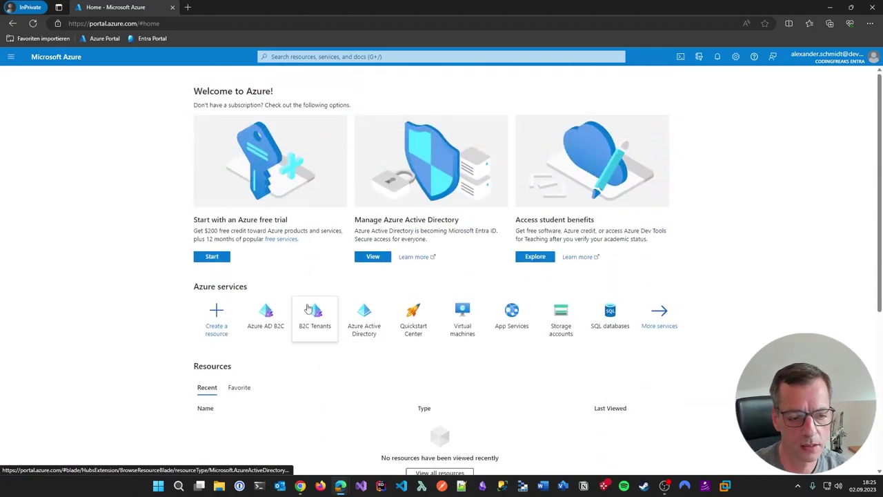
pyautogui.click(874, 8)
# Step: Open the tenant management list from the Identity overview in the Microsoft Entra admin center
pyautogui.scroll(3, 83, 207)
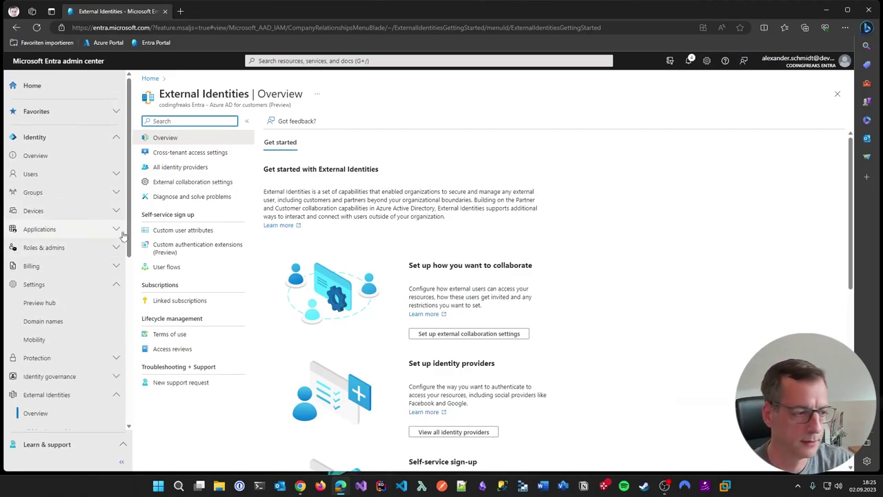
pyautogui.click(43, 158)
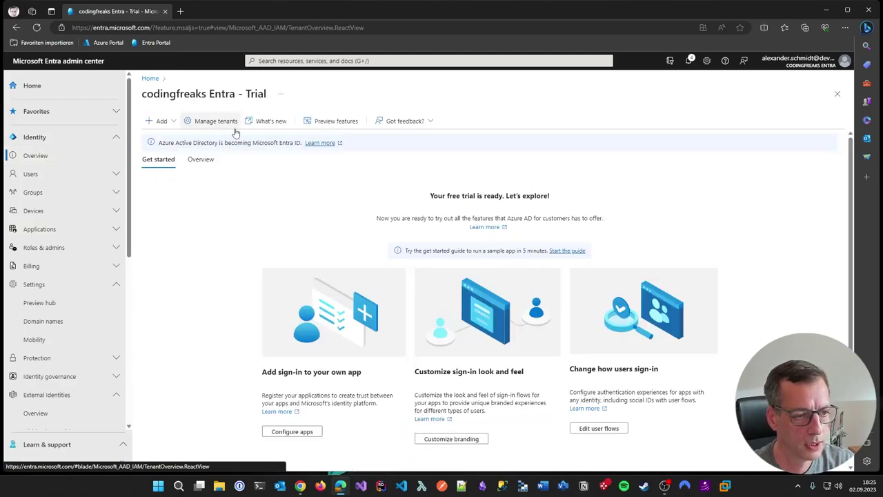
pyautogui.click(225, 123)
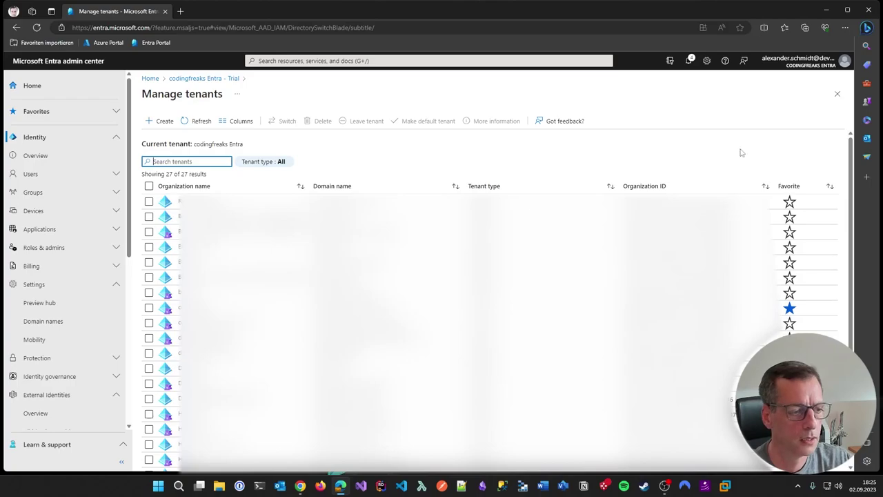
# Step: Mark the codingfreaks and codingfreaks Entra tenants as favorites and sort the tenant list with favorites first
pyautogui.click(790, 308)
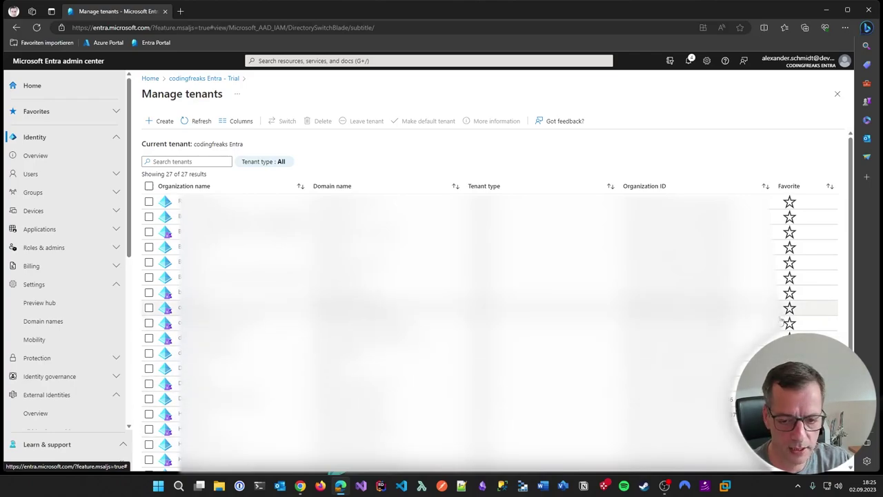
pyautogui.click(789, 324)
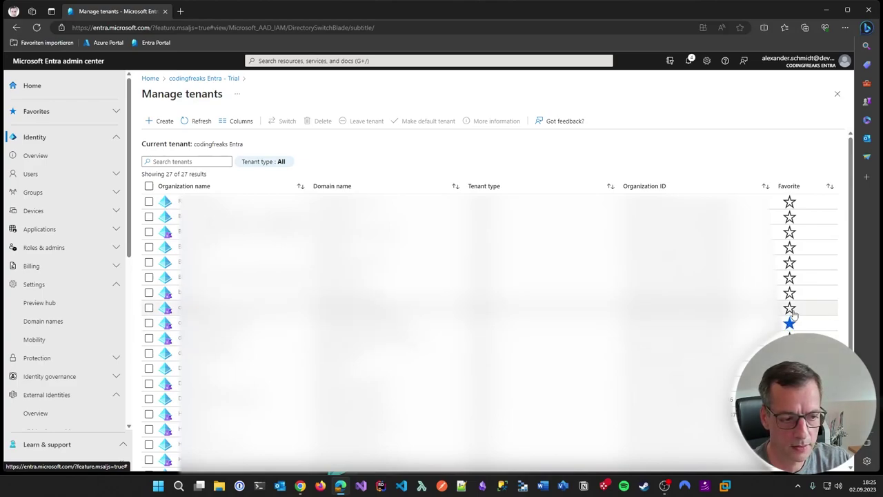
pyautogui.click(790, 309)
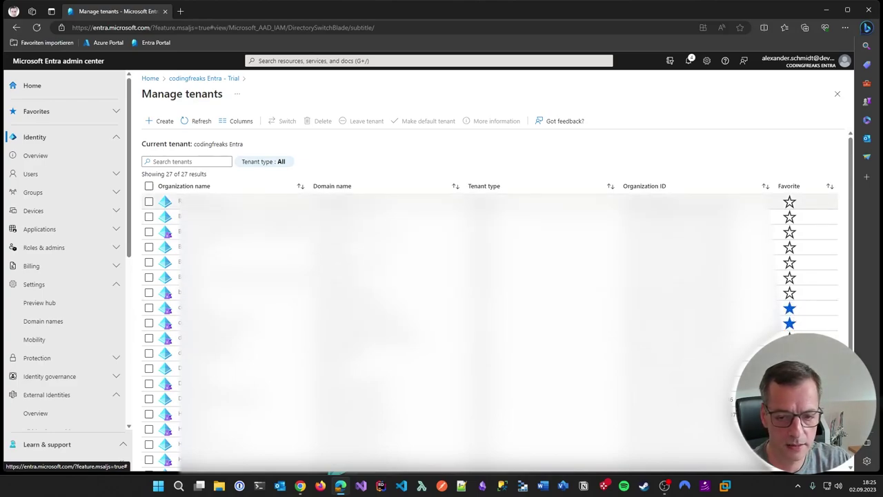
pyautogui.click(799, 187)
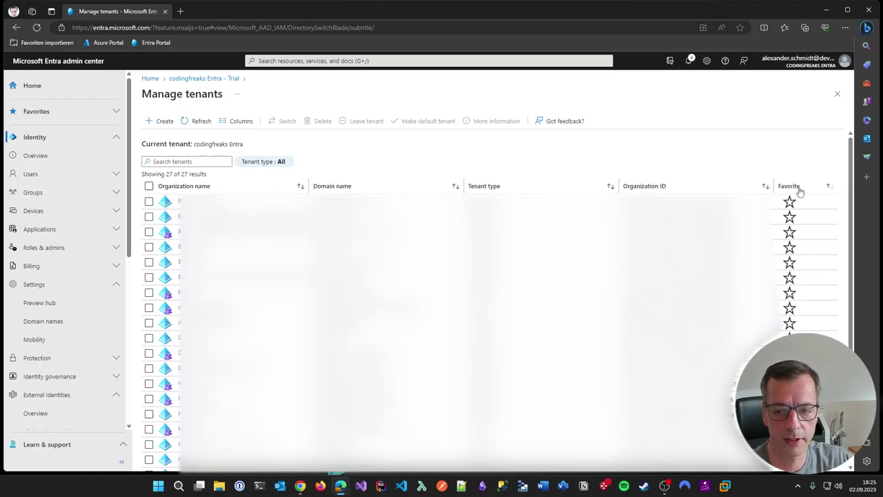
pyautogui.click(799, 188)
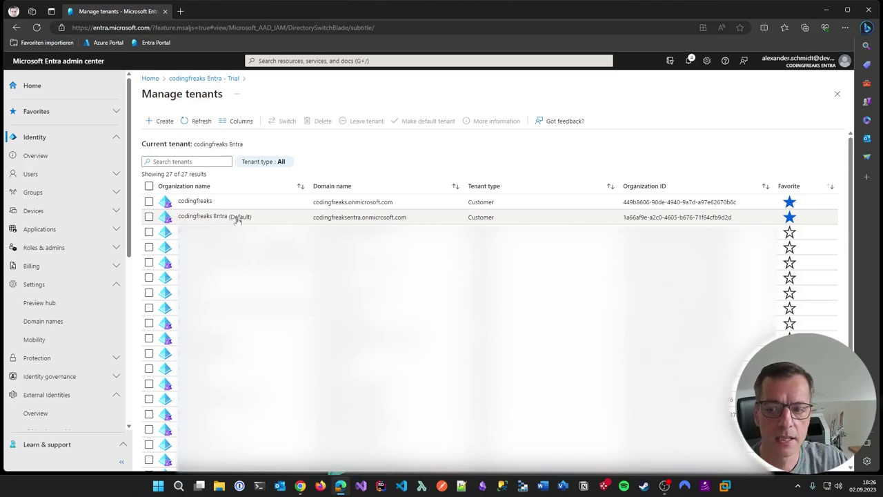
# Step: Refresh the deletion checks for the codingfreaks Entra tenant and try to delete it, dismissing the notification
pyautogui.click(149, 216)
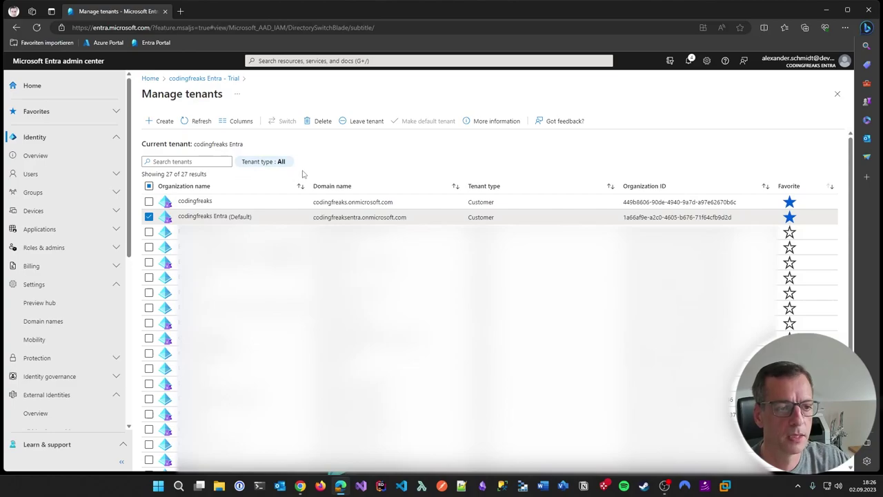
pyautogui.click(319, 123)
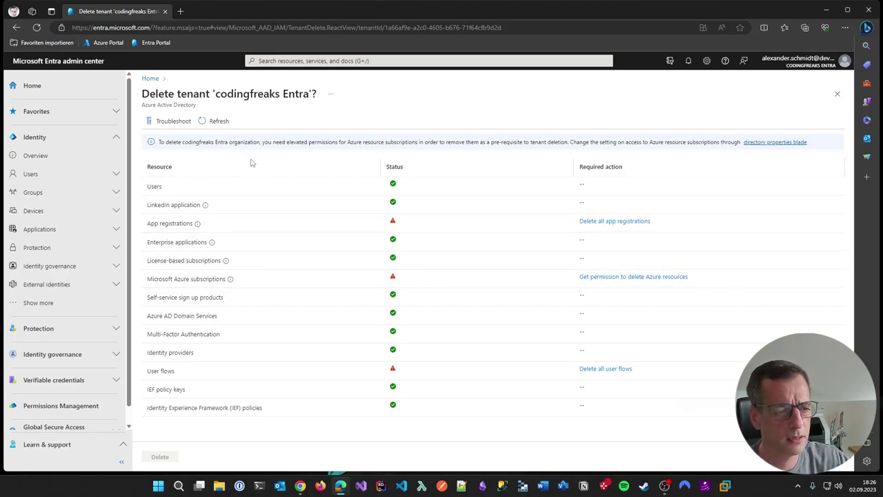
pyautogui.click(213, 121)
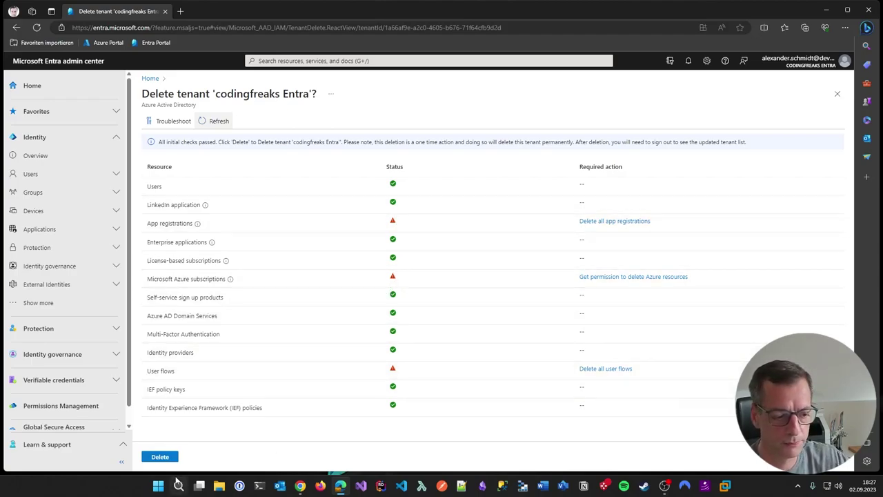
pyautogui.click(160, 457)
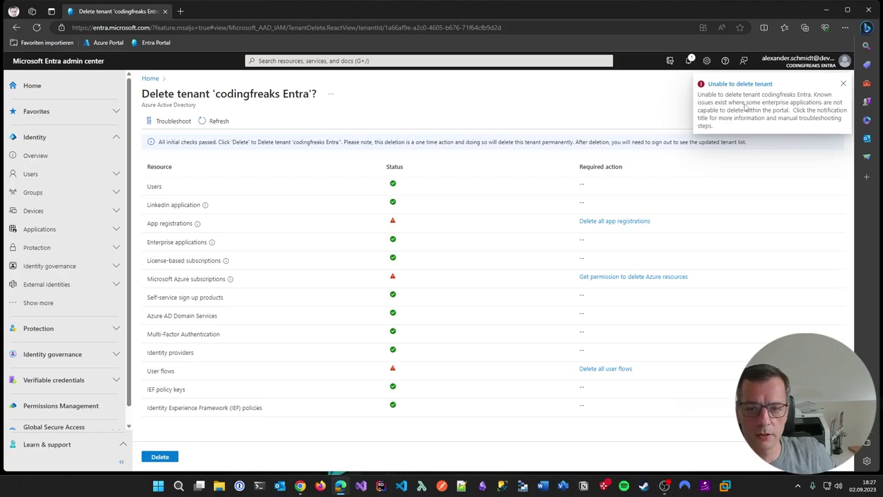
pyautogui.click(843, 84)
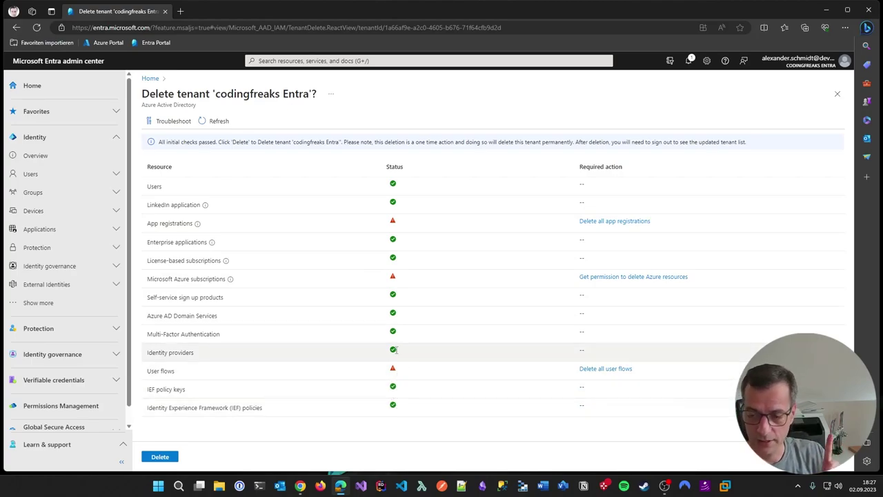
# Step: Open the External Identities user flows list in a second Entra admin center tab, keeping the tenant deletion page open
pyautogui.click(67, 287)
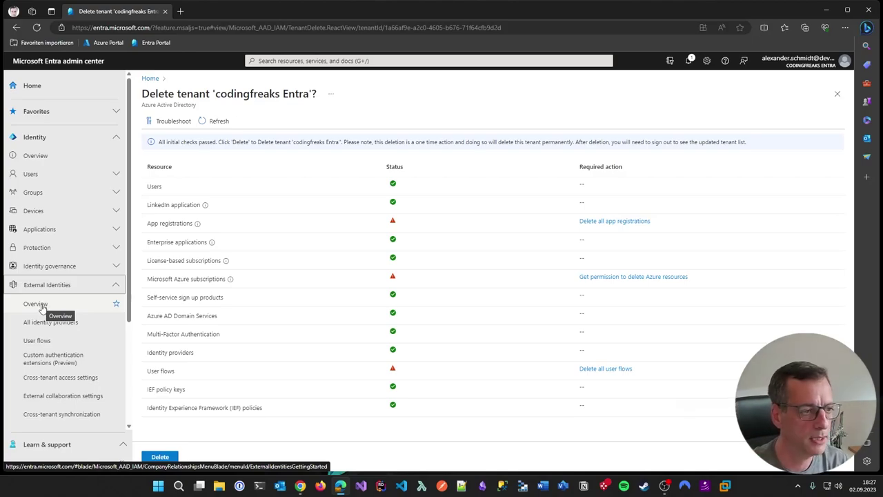
pyautogui.middleClick(158, 44)
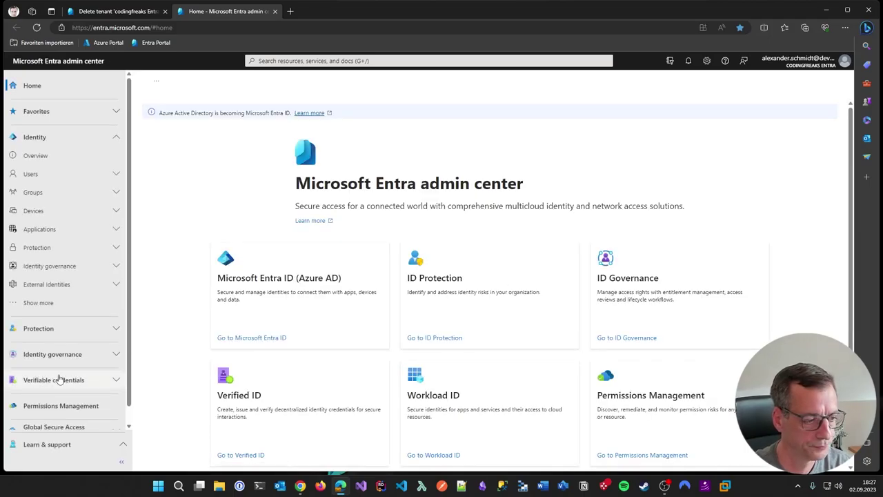
pyautogui.click(54, 284)
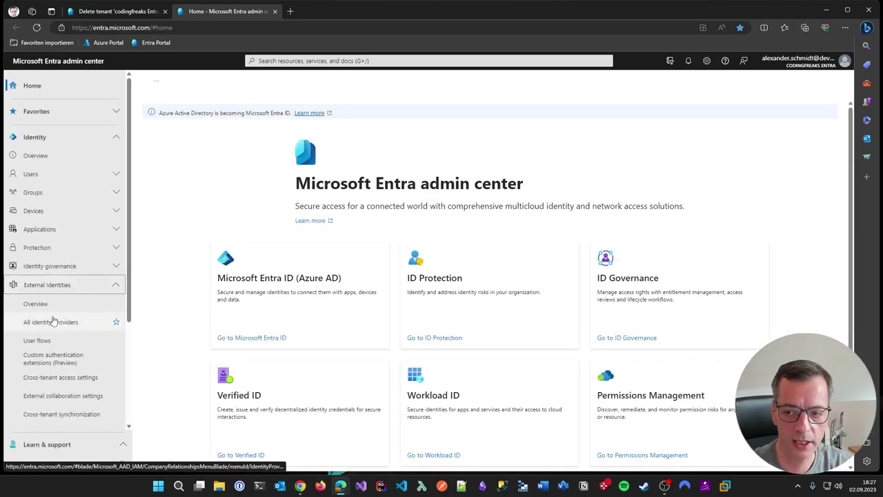
pyautogui.click(38, 304)
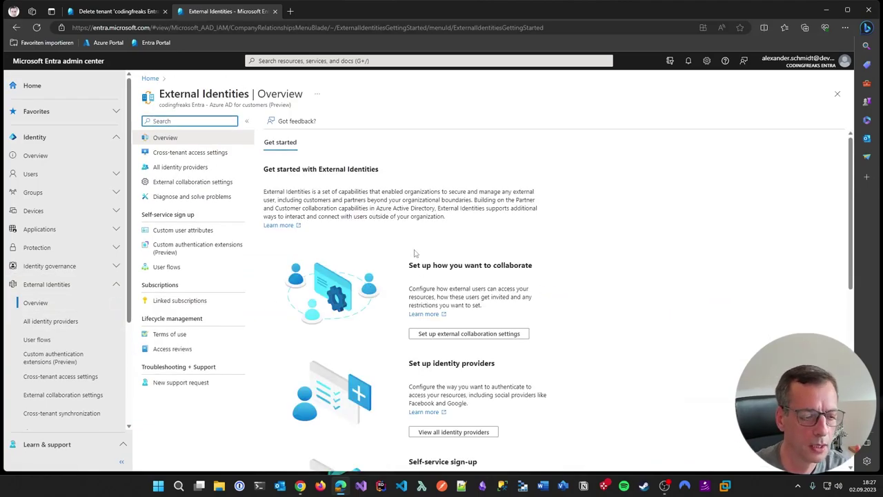
pyautogui.click(168, 268)
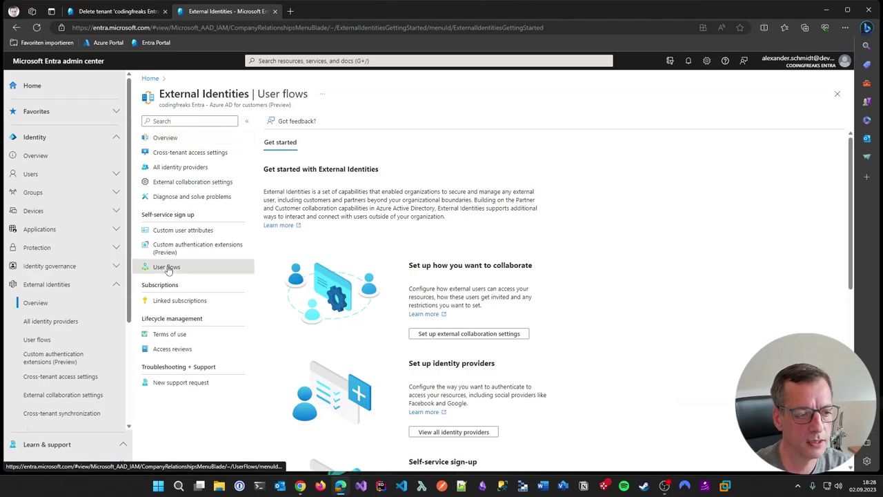
pyautogui.hotkey('ctrl', 'shift', 'Tab')
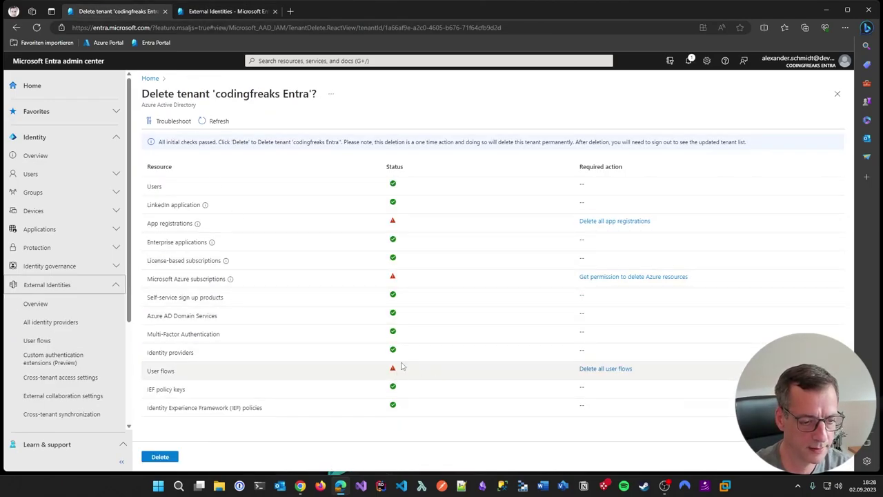
pyautogui.hotkey('ctrl', 'Tab')
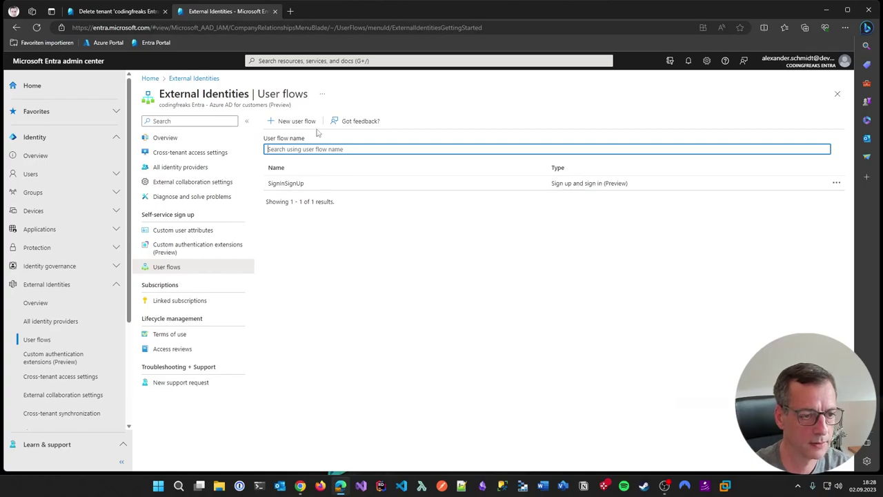
# Step: Delete the SignInSignUp user flow from the External Identities user flows list and confirm the deletion
pyautogui.click(838, 184)
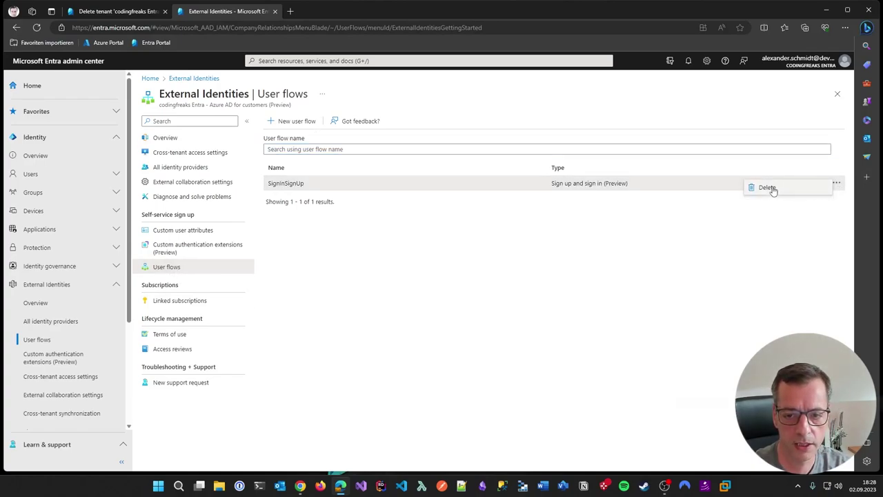
pyautogui.click(770, 189)
pyautogui.click(283, 170)
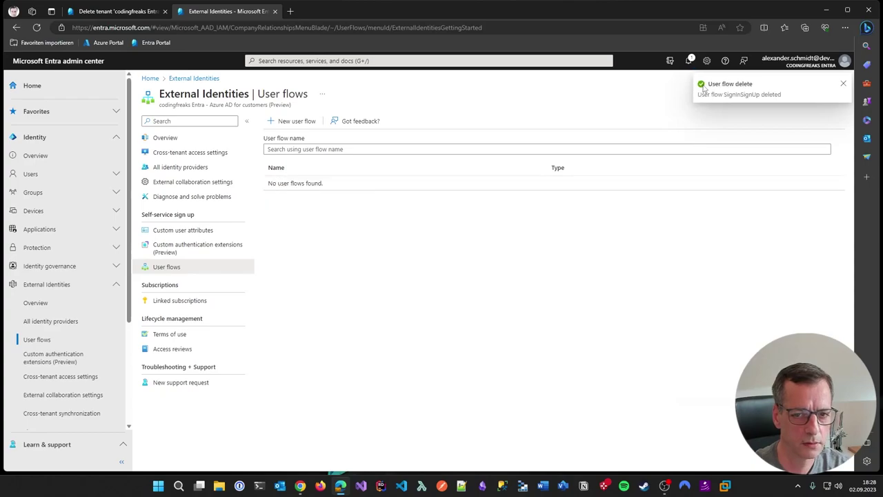
# Step: Refresh the codingfreaks Entra tenant's deletion checks twice and compare them with the External Identities user flows list
pyautogui.click(114, 11)
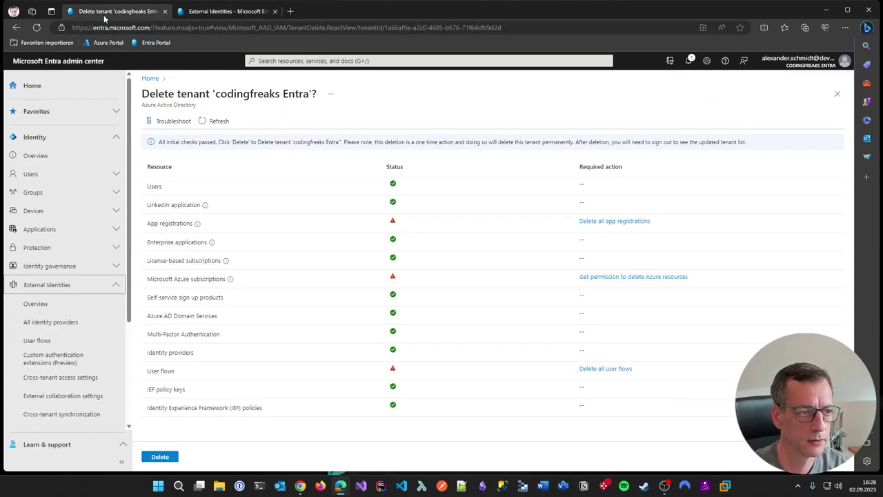
pyautogui.click(214, 122)
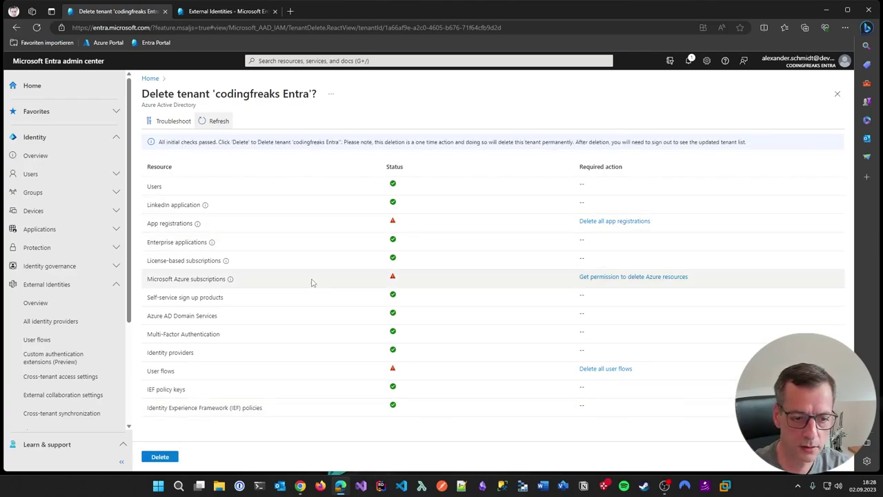
pyautogui.click(220, 123)
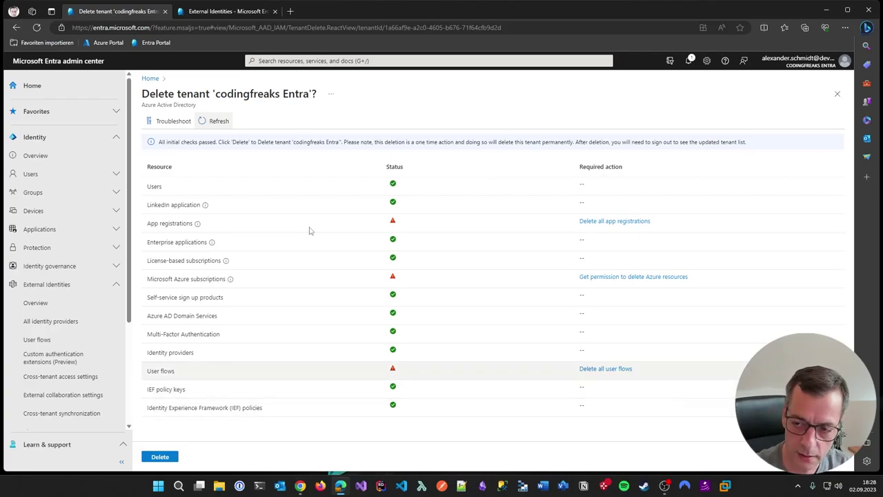
pyautogui.click(234, 15)
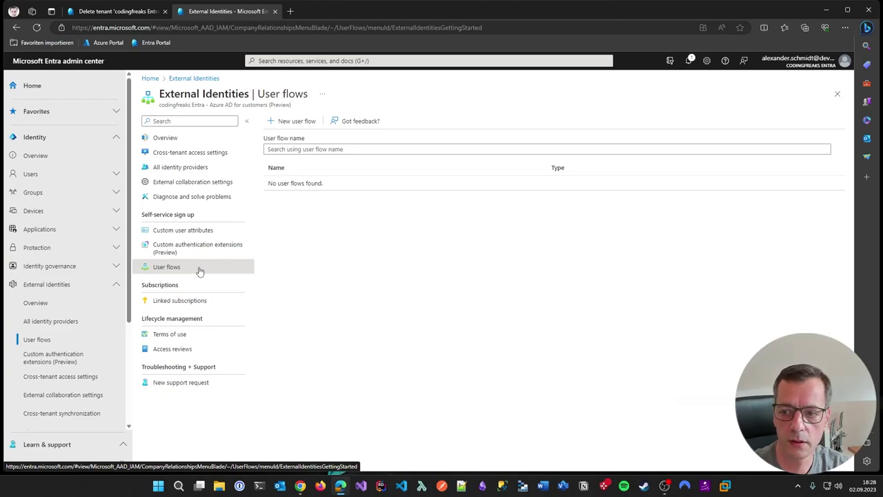
pyautogui.click(116, 11)
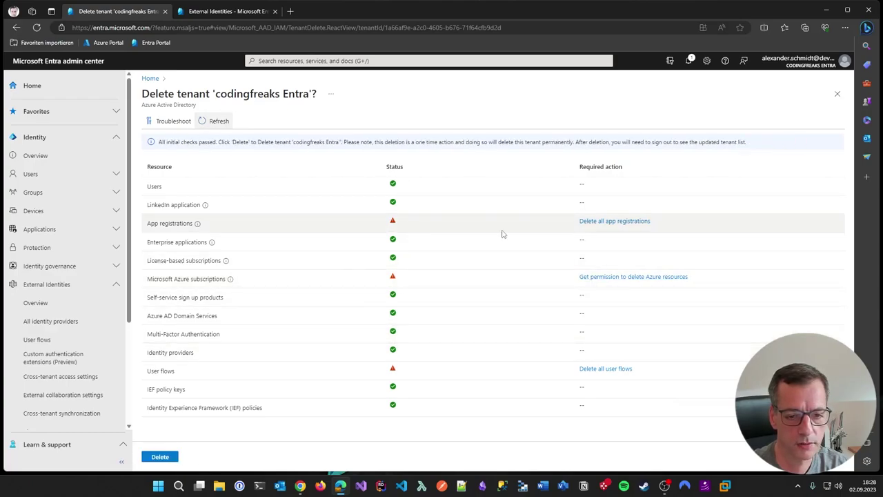
# Step: Open the tenant's app registrations in the second Entra admin center tab and list all applications in the directory
pyautogui.click(196, 13)
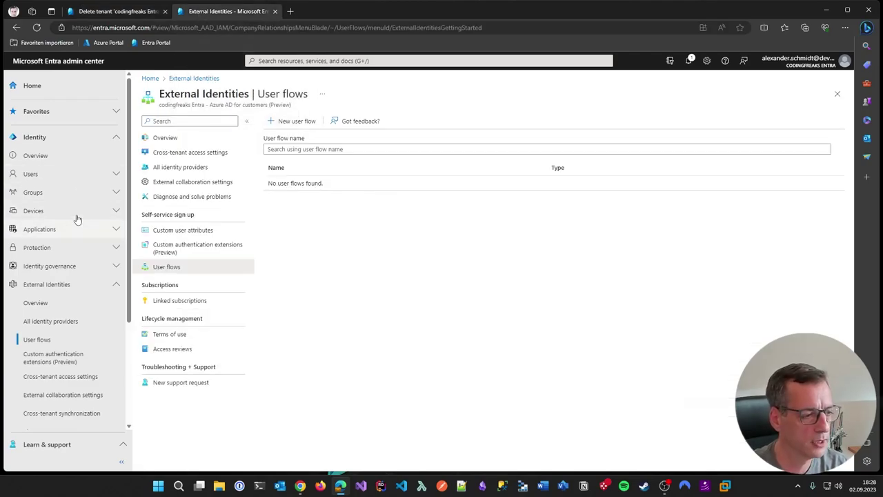
pyautogui.click(115, 228)
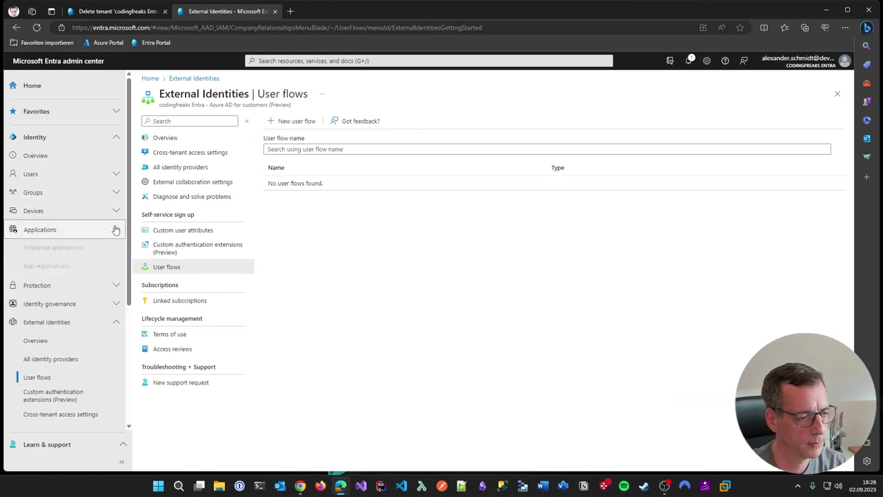
pyautogui.click(58, 266)
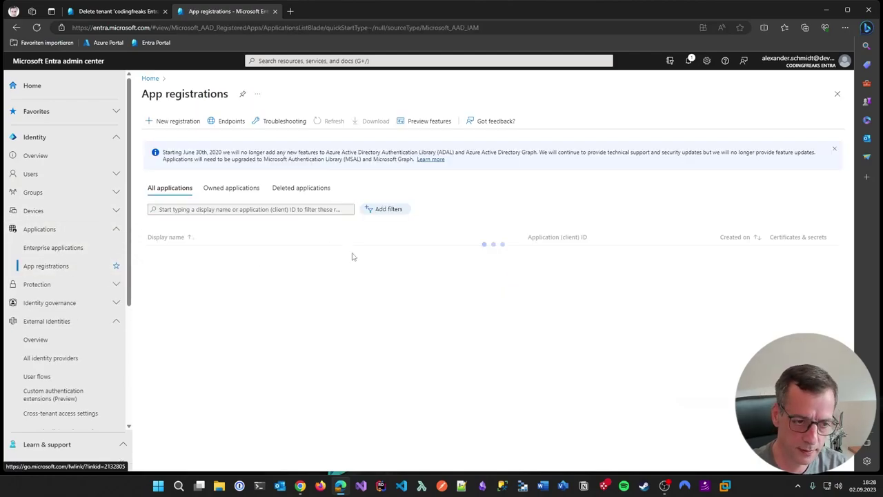
pyautogui.click(503, 253)
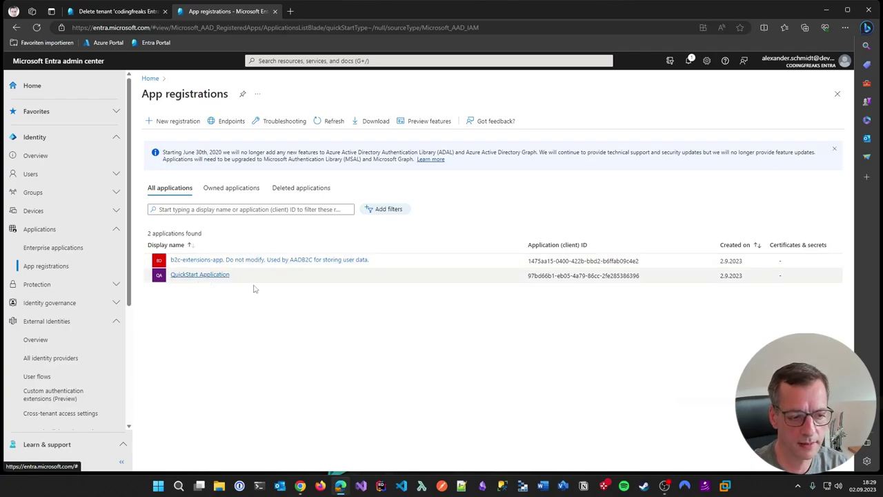
# Step: Delete the QuickStart Application registration, acknowledging the implications, and refresh the app registrations list
pyautogui.click(178, 278)
pyautogui.click(283, 121)
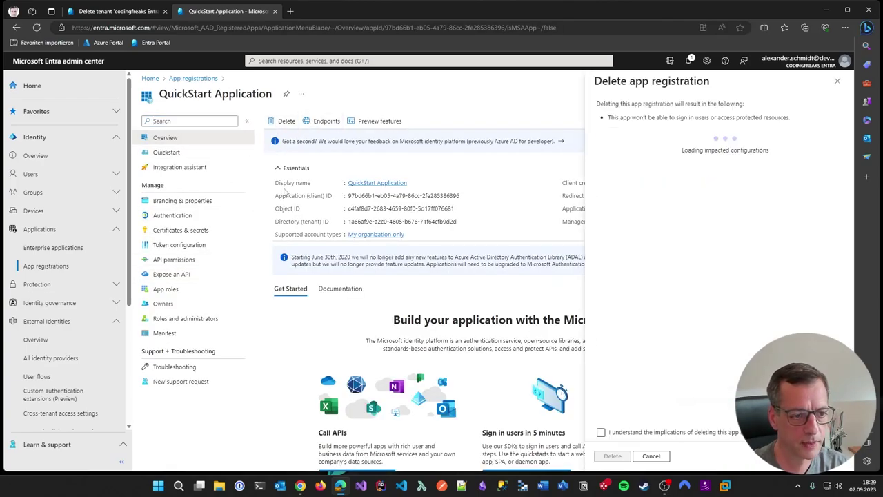
pyautogui.click(601, 432)
pyautogui.click(612, 456)
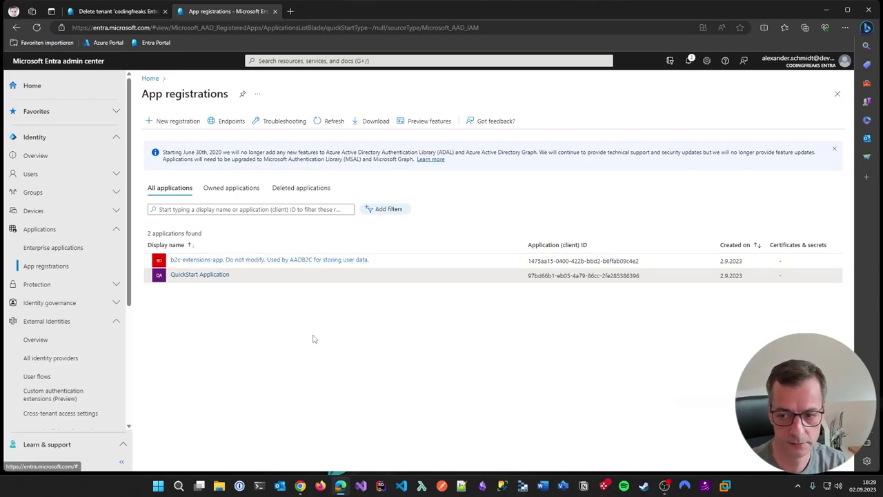
pyautogui.click(324, 121)
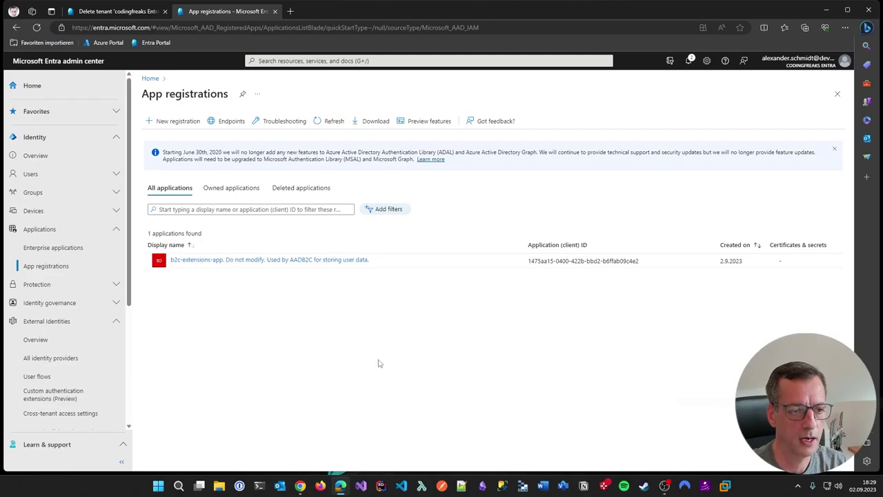
# Step: Delete the b2c-extensions-app registration used by AADB2C for storing user data
pyautogui.click(305, 262)
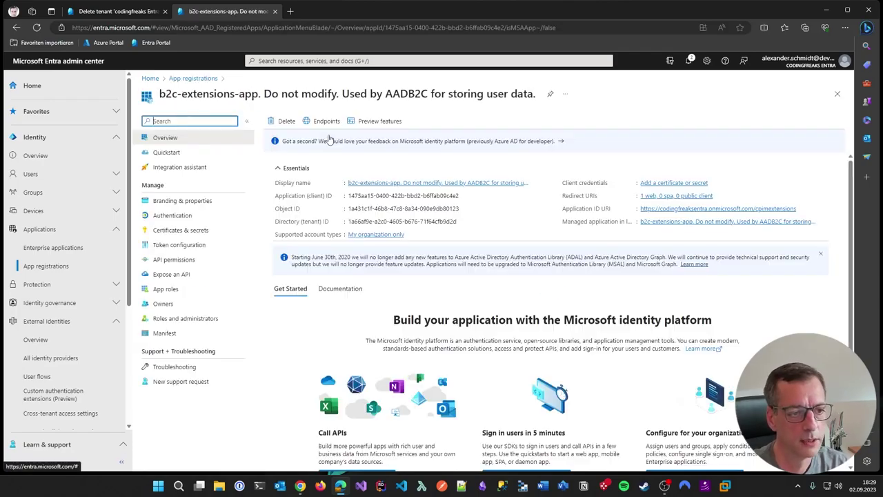
pyautogui.click(285, 121)
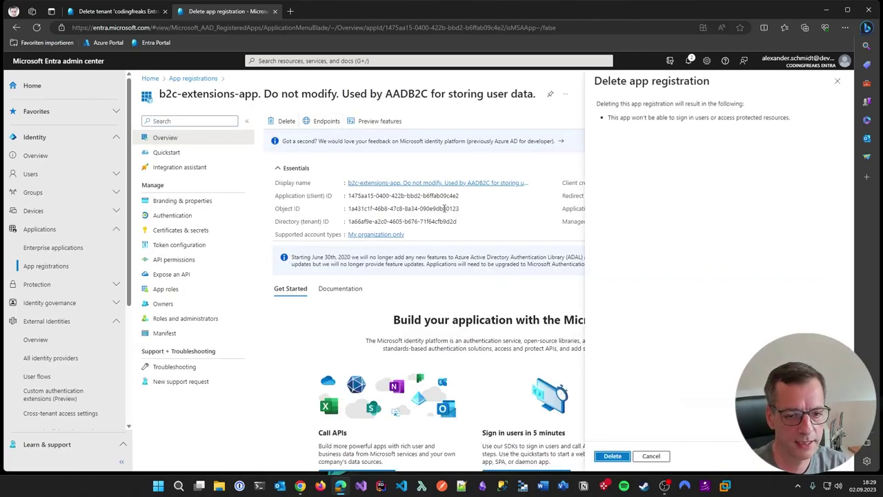
pyautogui.click(612, 457)
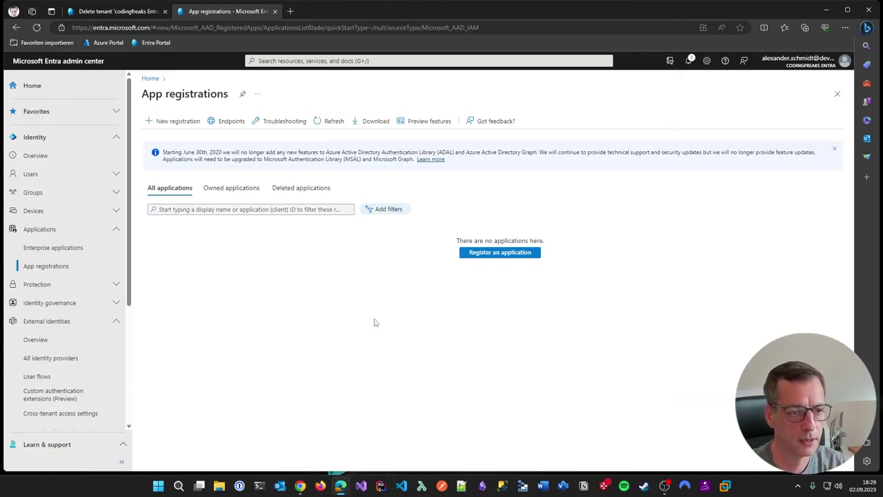
# Step: Refresh the codingfreaks Entra tenant's deletion checks and recheck the External Identities user flows list for remaining flows
pyautogui.click(117, 13)
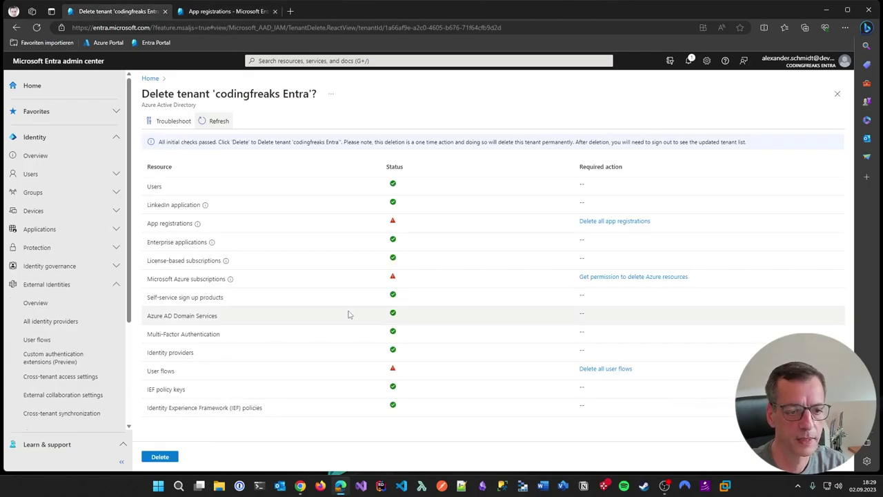
pyautogui.click(214, 123)
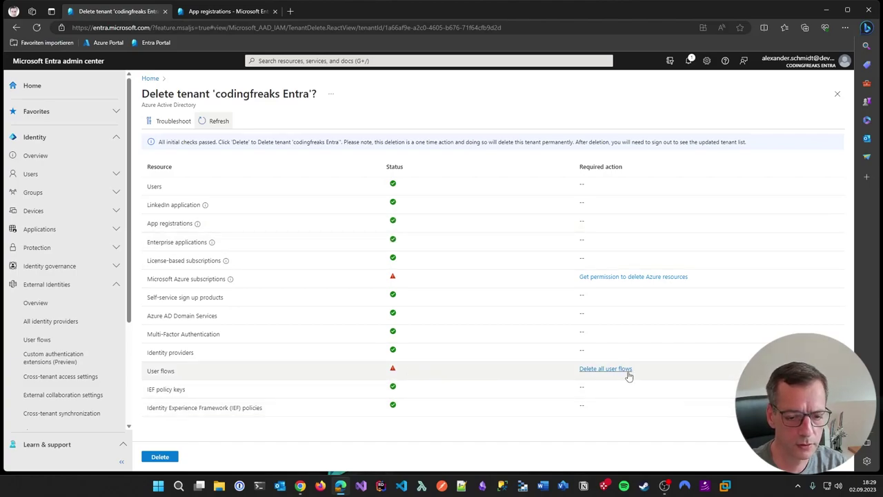
pyautogui.click(223, 13)
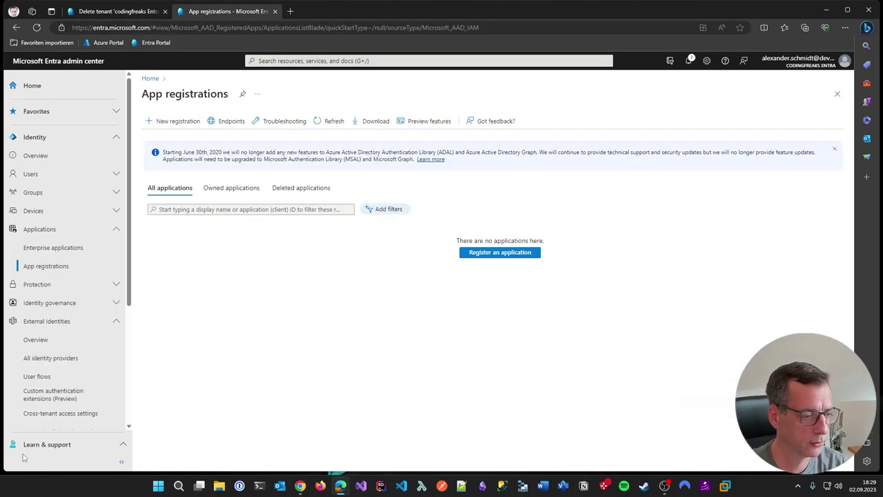
pyautogui.scroll(-3, 69, 356)
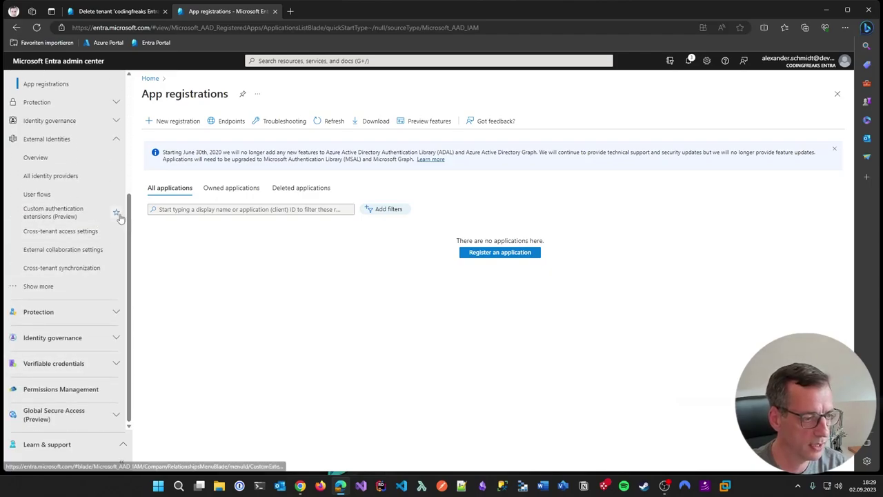
pyautogui.click(78, 195)
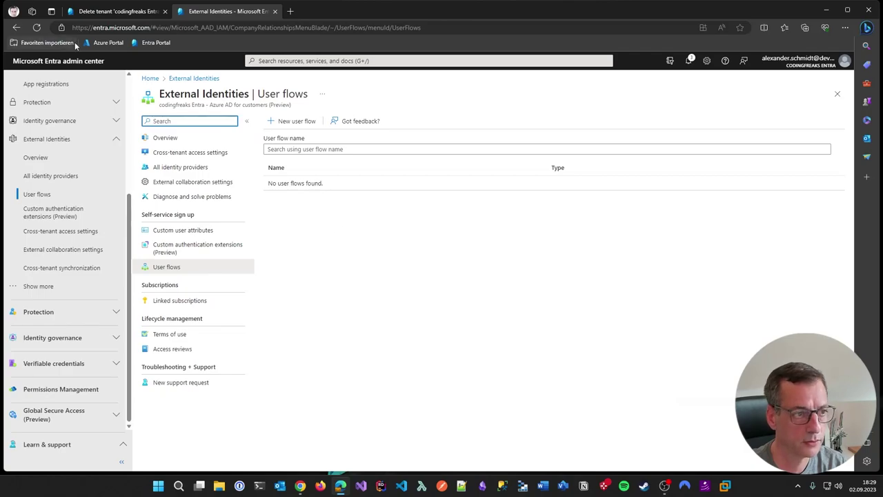
# Step: Return to the tenant deletion page and start deleting the codingfreaks Entra tenant again
pyautogui.click(114, 12)
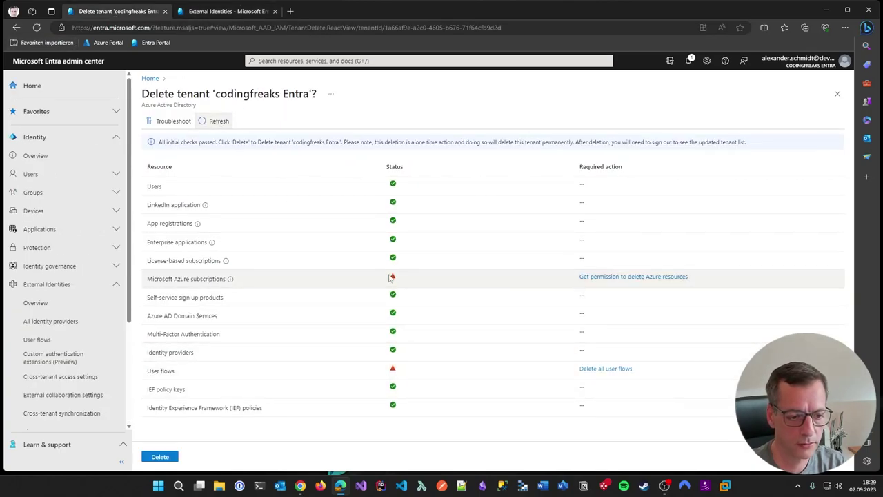
pyautogui.click(157, 458)
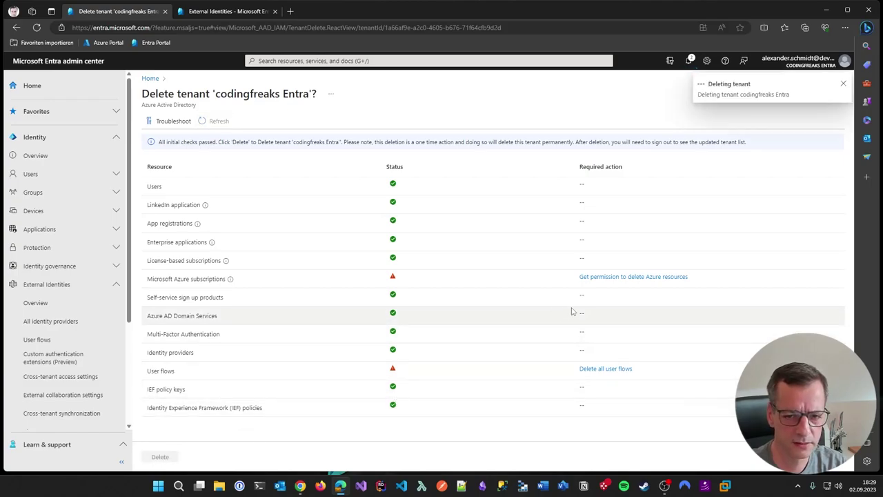